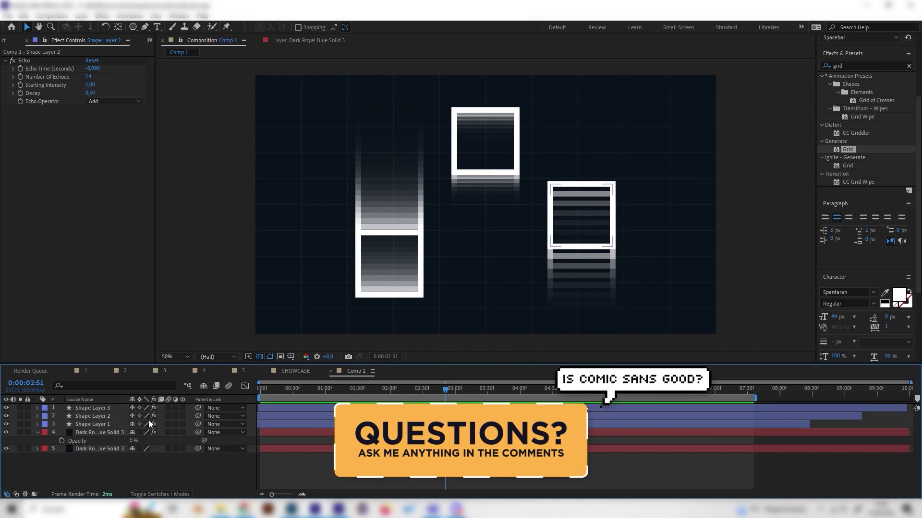
# Step: Delete Shape Layer 2 and Shape Layer 3 from Comp 1
pyautogui.click(103, 417)
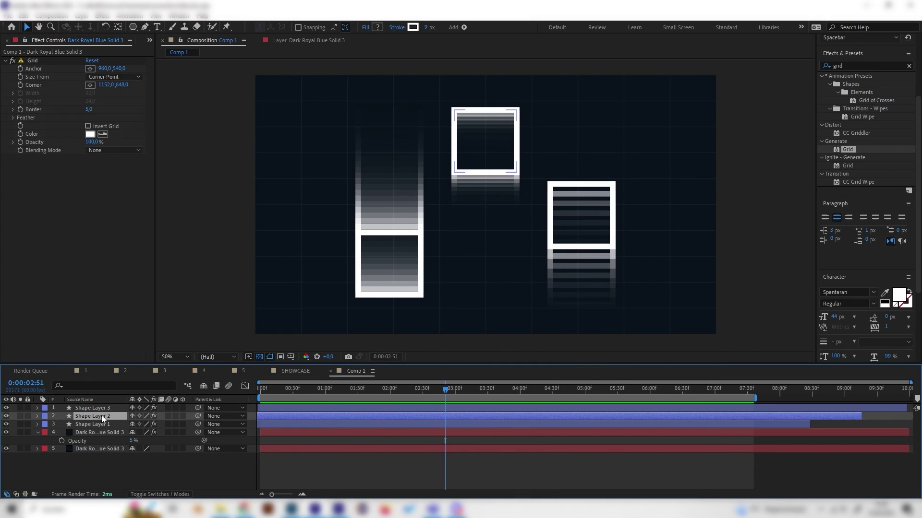
pyautogui.press('Delete')
pyautogui.click(96, 409)
pyautogui.press('Delete')
# Step: Remove the Echo effect from Shape Layer 1 and clear 'grid' from the effects search
pyautogui.click(114, 407)
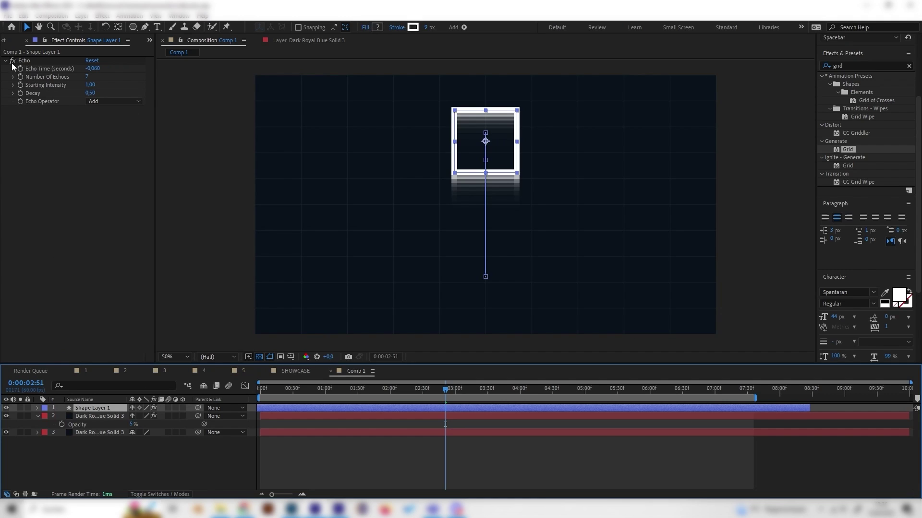
pyautogui.click(43, 59)
pyautogui.press('Delete')
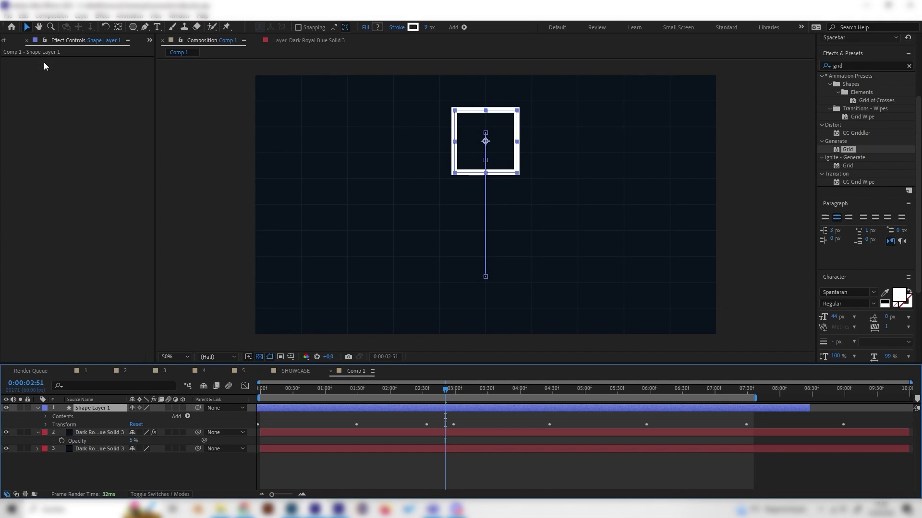
pyautogui.click(174, 467)
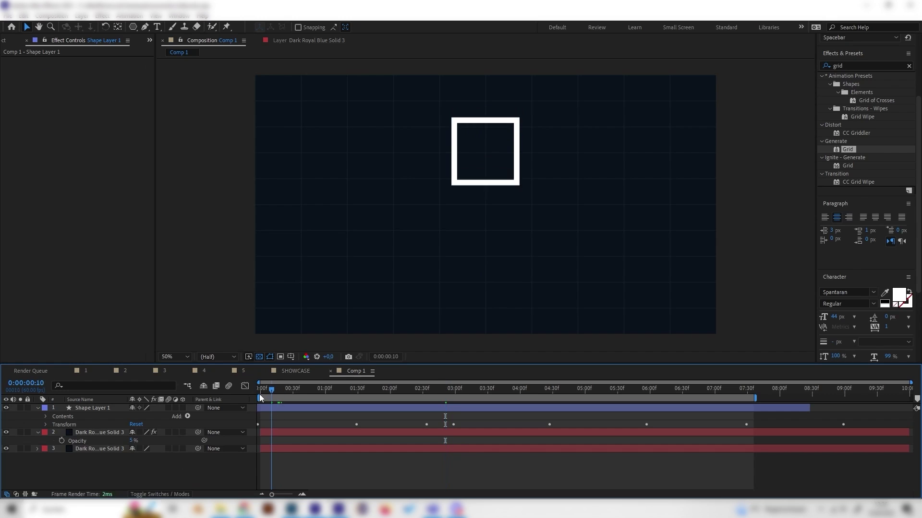
pyautogui.click(98, 411)
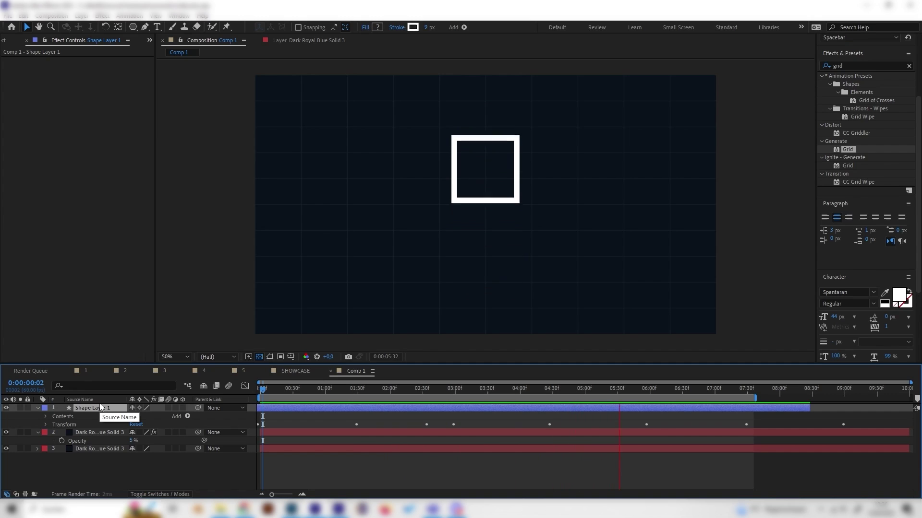
pyautogui.press('space')
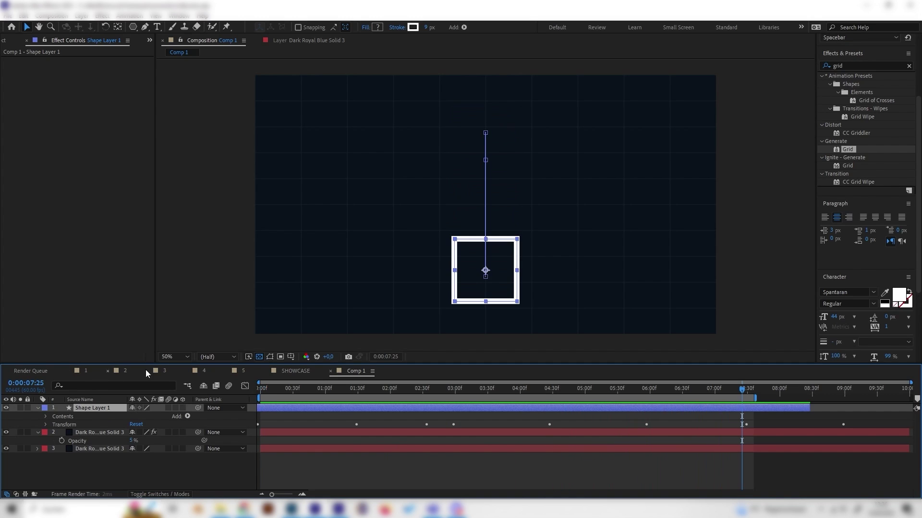
pyautogui.click(853, 65)
pyautogui.press('BackSpace')
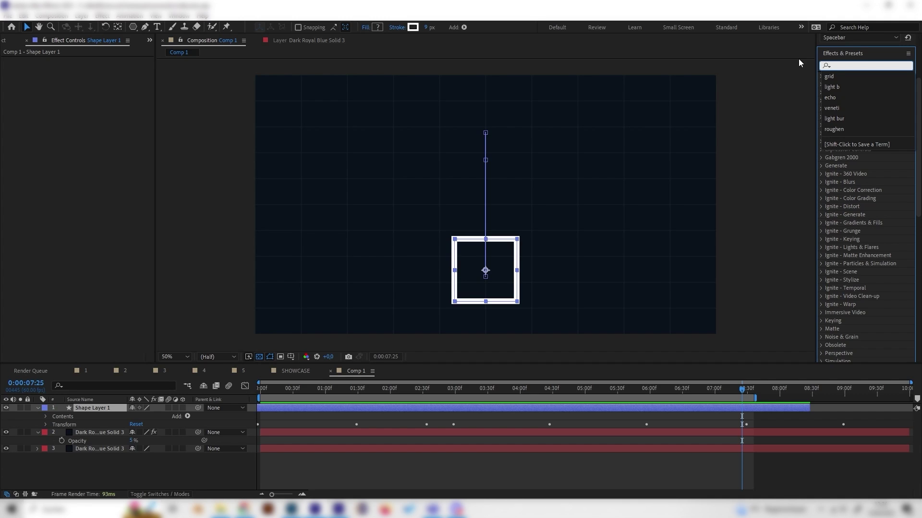
# Step: Apply the Time > Echo effect to Shape Layer 1 and preview the square's animation
pyautogui.write('ech')
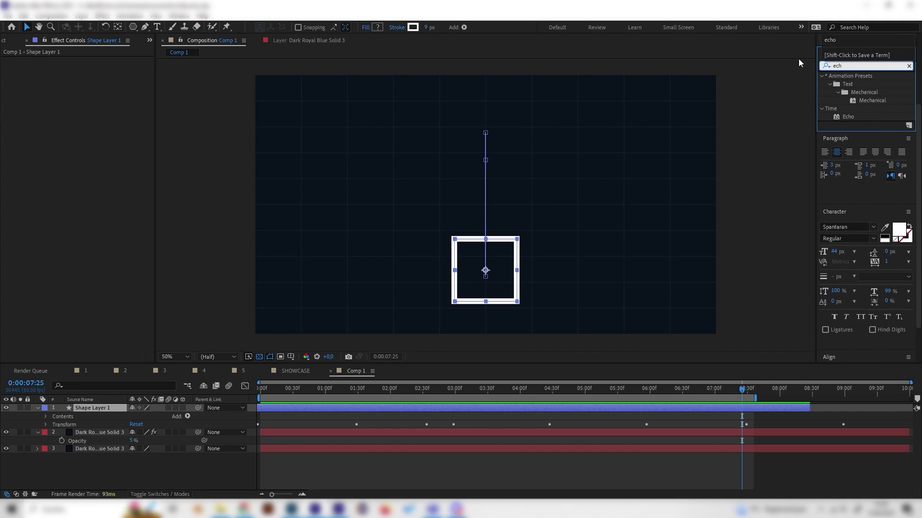
pyautogui.write('o')
pyautogui.click(848, 84)
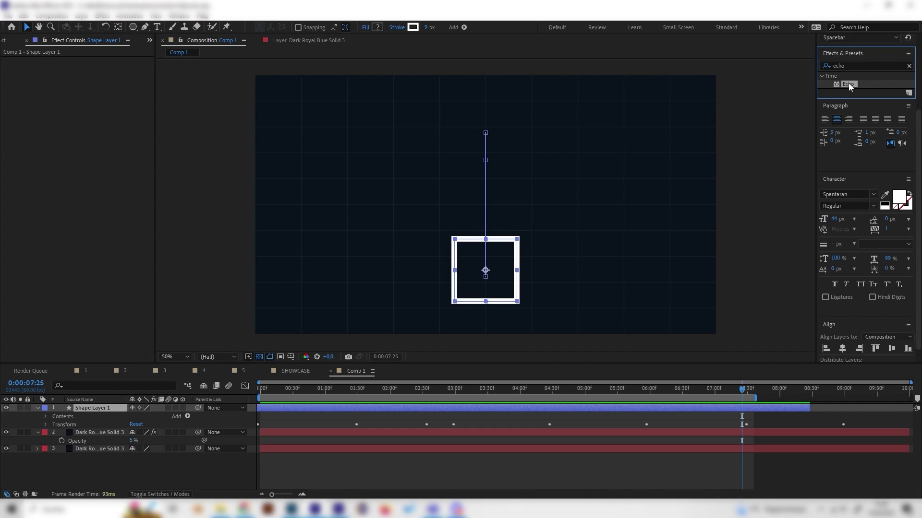
pyautogui.moveTo(17, 343); pyautogui.dragTo(106, 407)
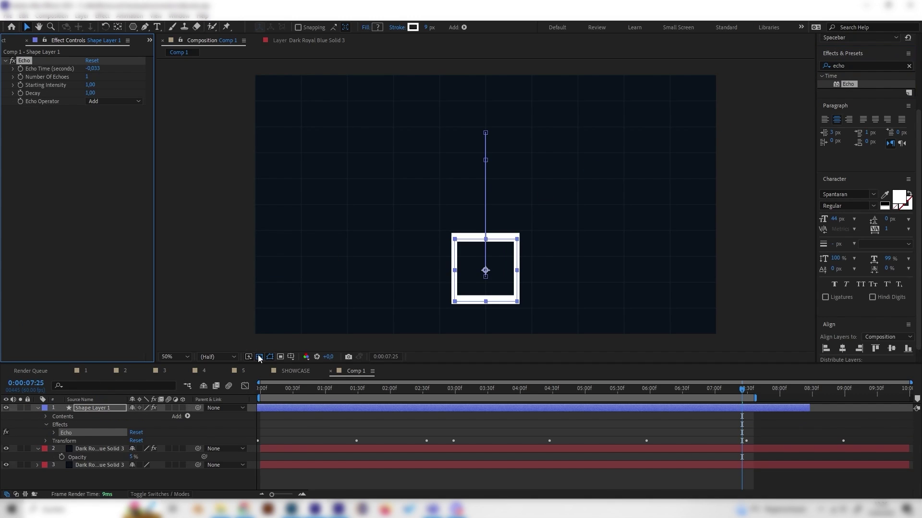
pyautogui.press('space')
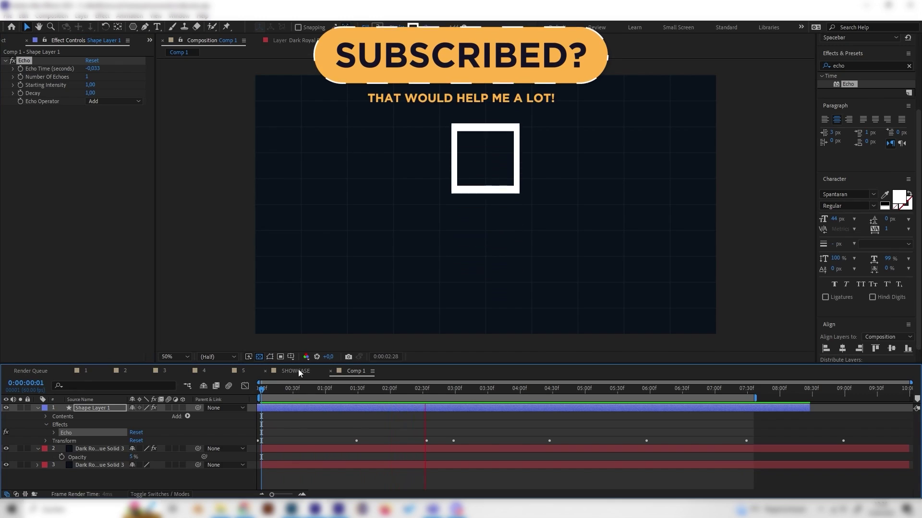
pyautogui.press('space')
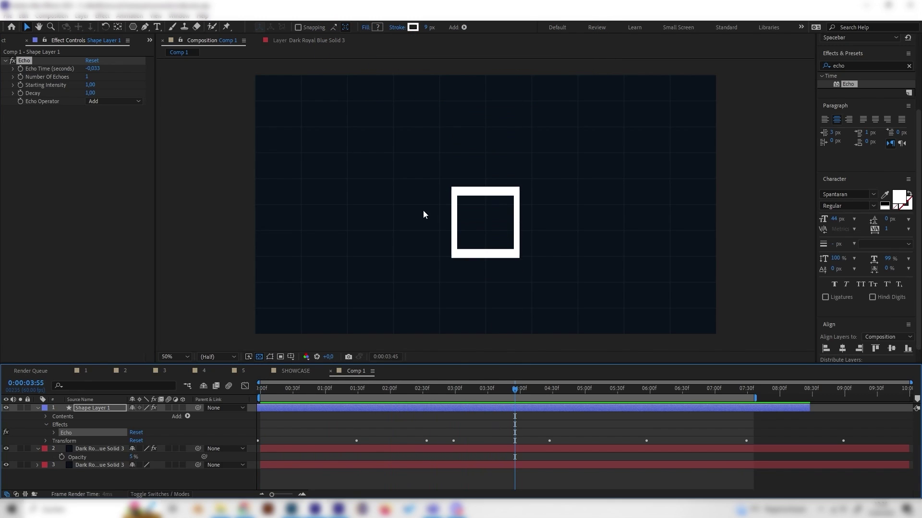
pyautogui.press('.')
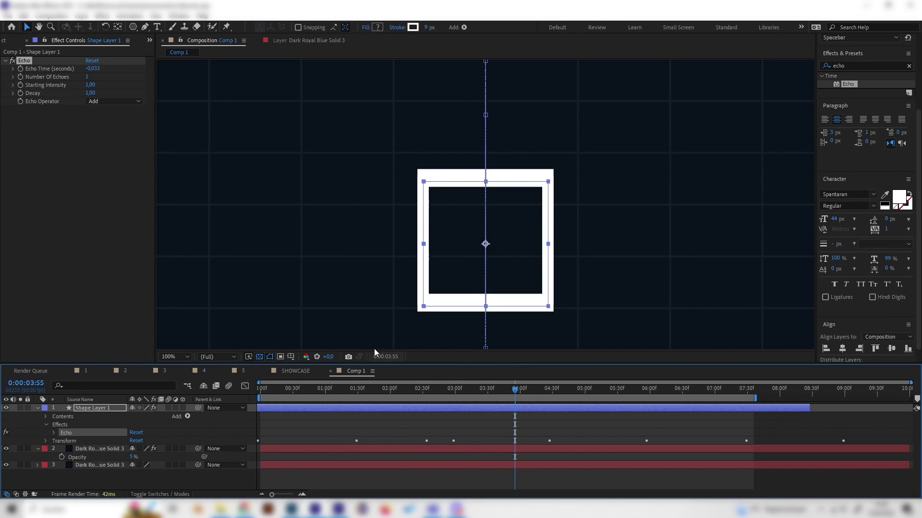
pyautogui.press(',')
pyautogui.click(280, 434)
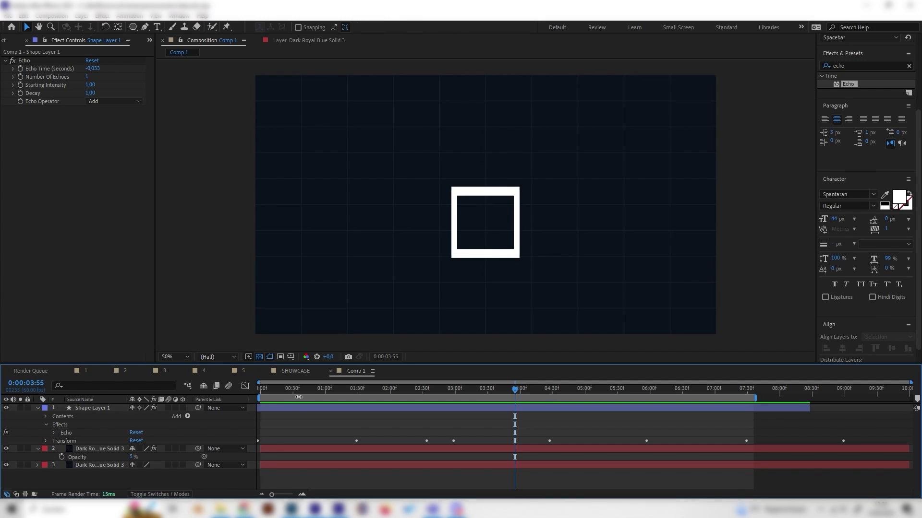
# Step: Set the Echo's Number Of Echoes to 10 and preview the solid white trail
pyautogui.moveTo(273, 390); pyautogui.dragTo(322, 403)
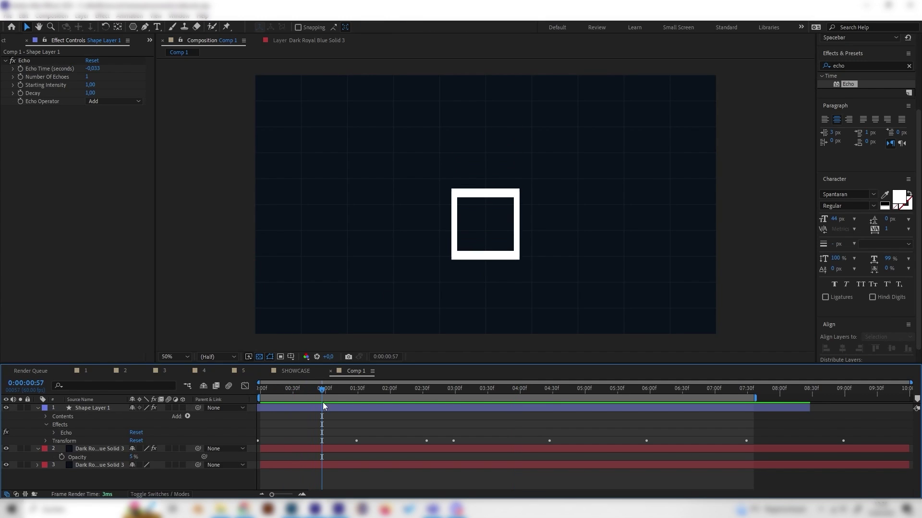
pyautogui.click(87, 77)
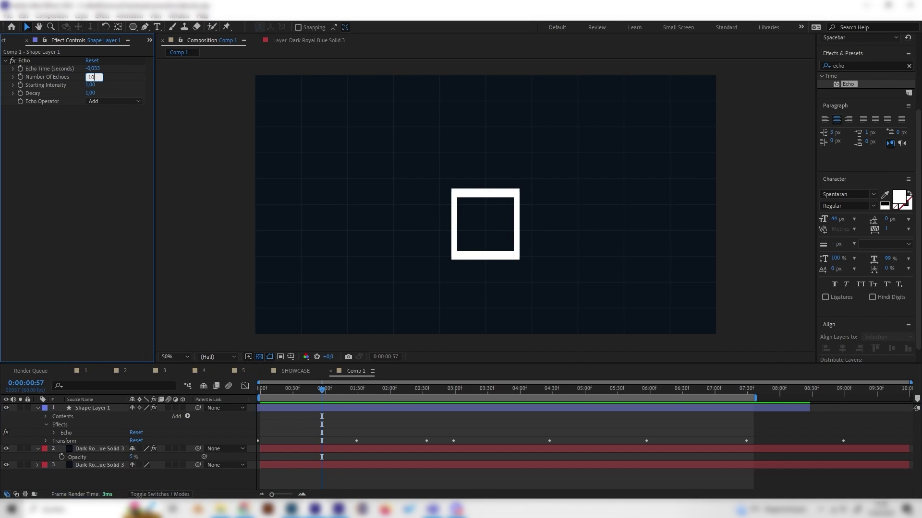
pyautogui.press('Return')
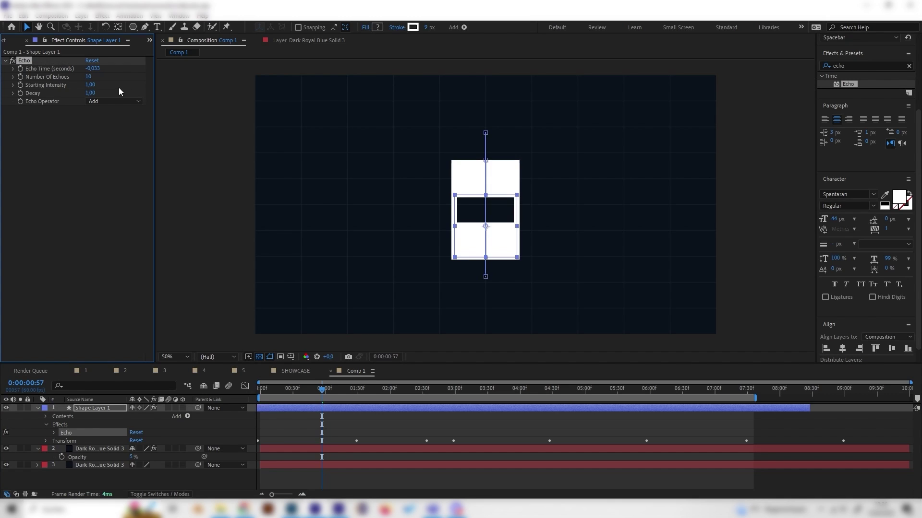
pyautogui.press('space')
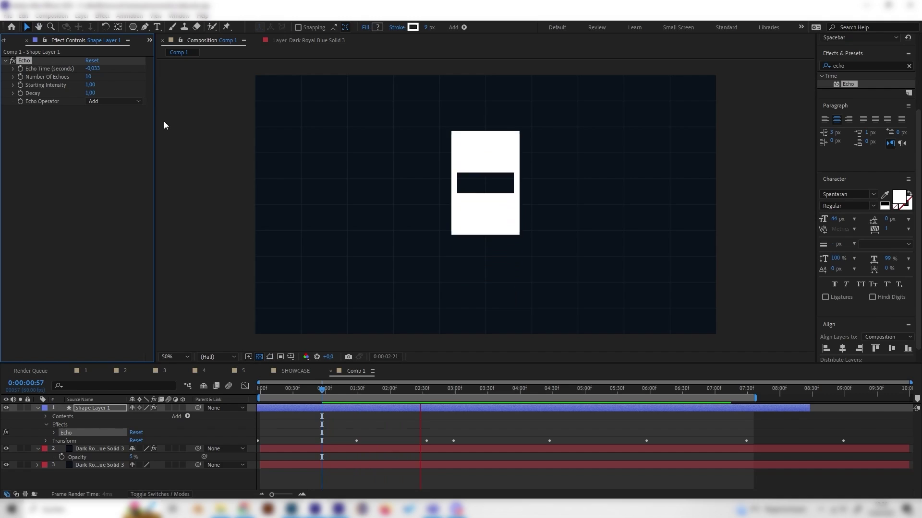
pyautogui.press('space')
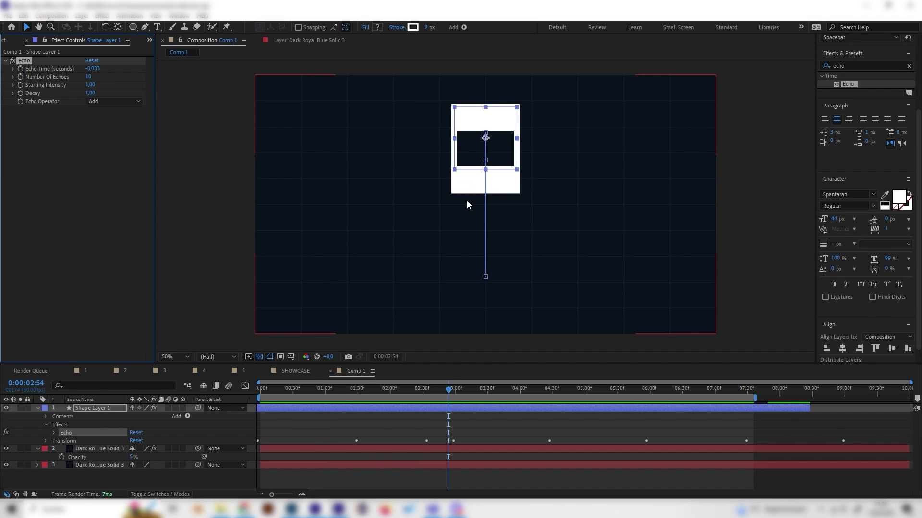
pyautogui.click(93, 68)
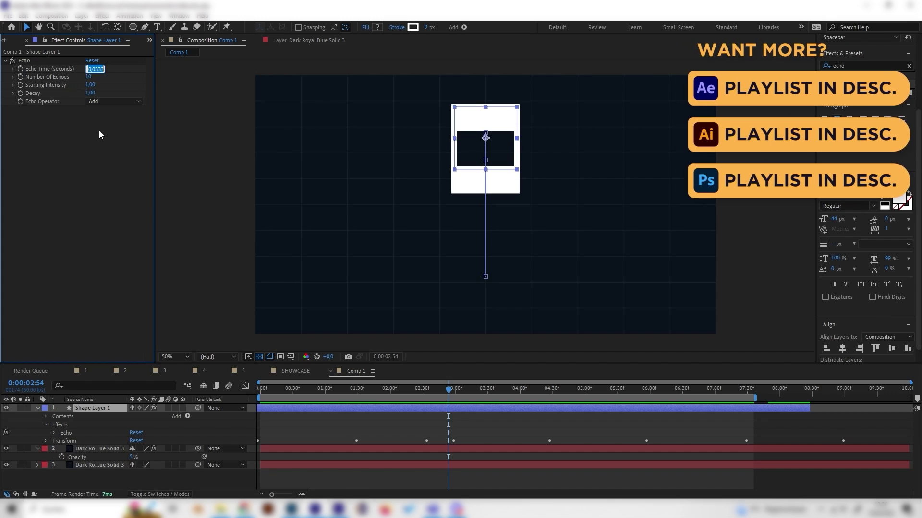
# Step: Try an Echo Time of -0,05, then settle on -0,09 and preview the striped echoes
pyautogui.write('-')
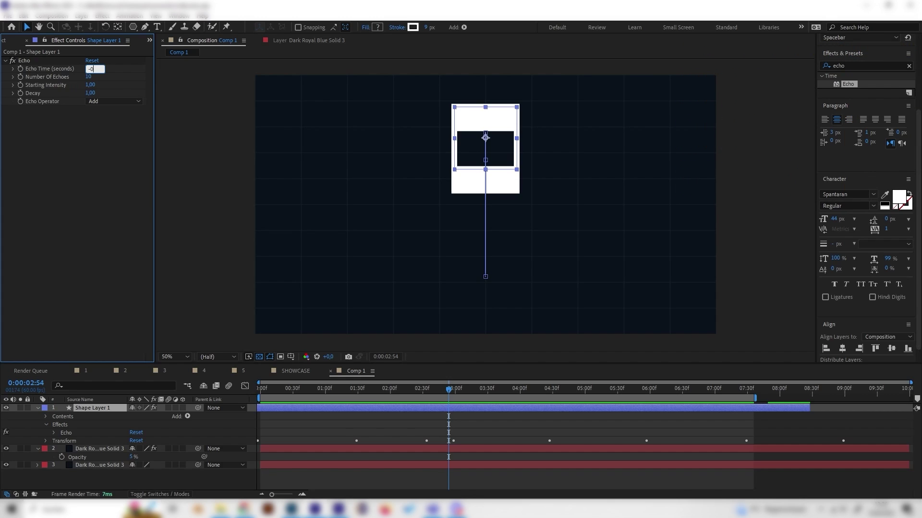
pyautogui.press('Return')
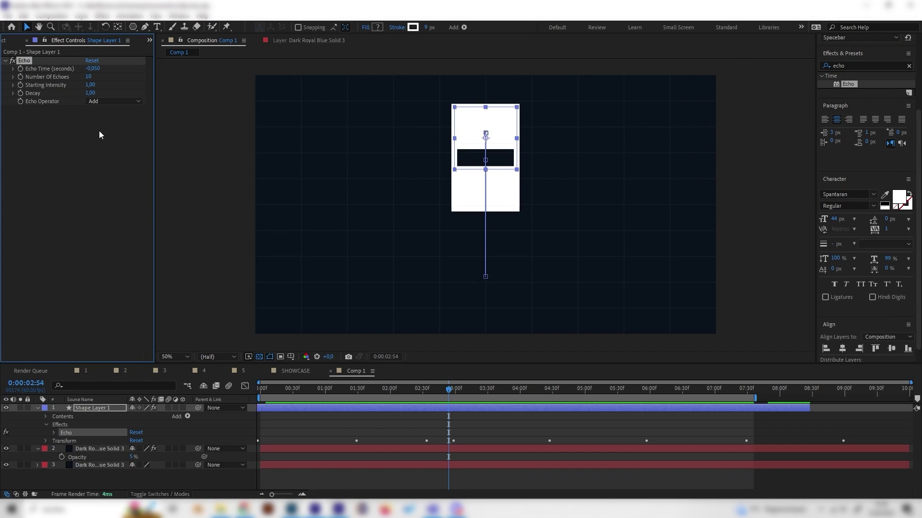
pyautogui.press('space')
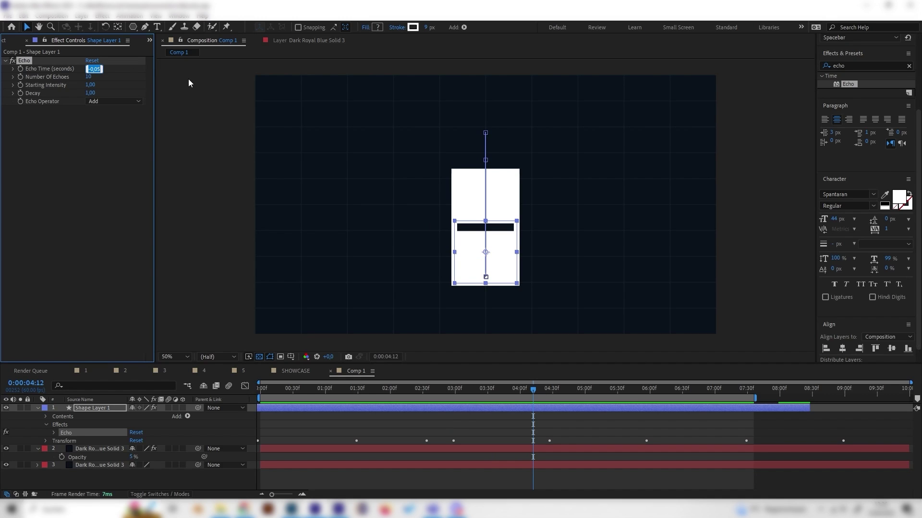
pyautogui.write('-0,09')
pyautogui.press('Return')
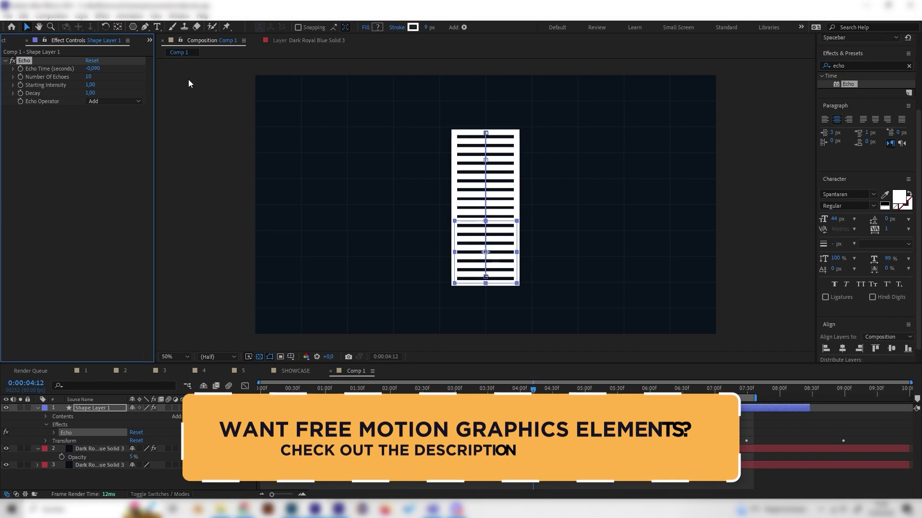
pyautogui.press('space')
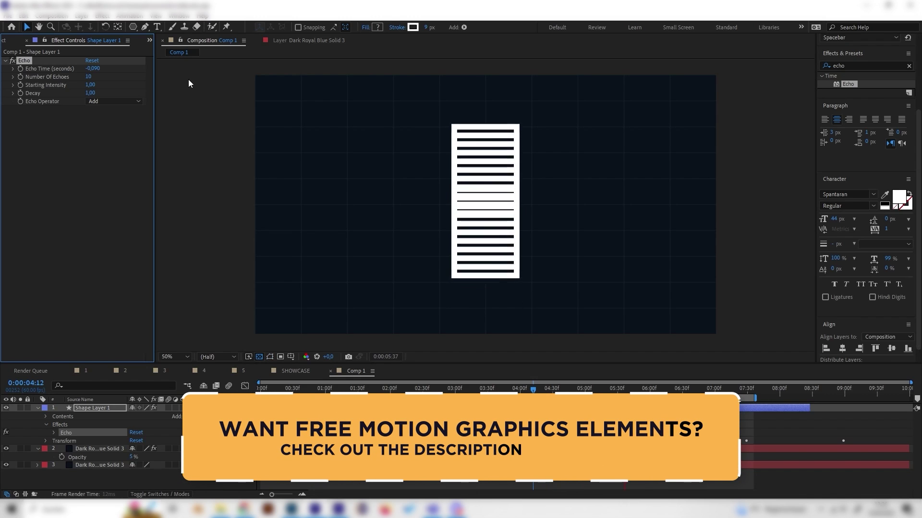
# Step: Set the Echo Decay on Shape Layer 1 to 0.50 and check the fading trail around 0:00:02:50
pyautogui.click(337, 388)
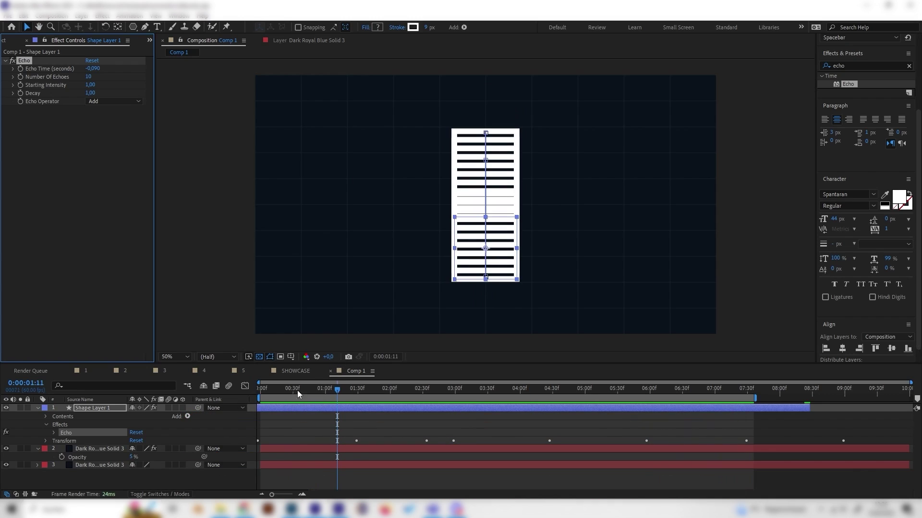
pyautogui.moveTo(347, 393); pyautogui.dragTo(413, 390)
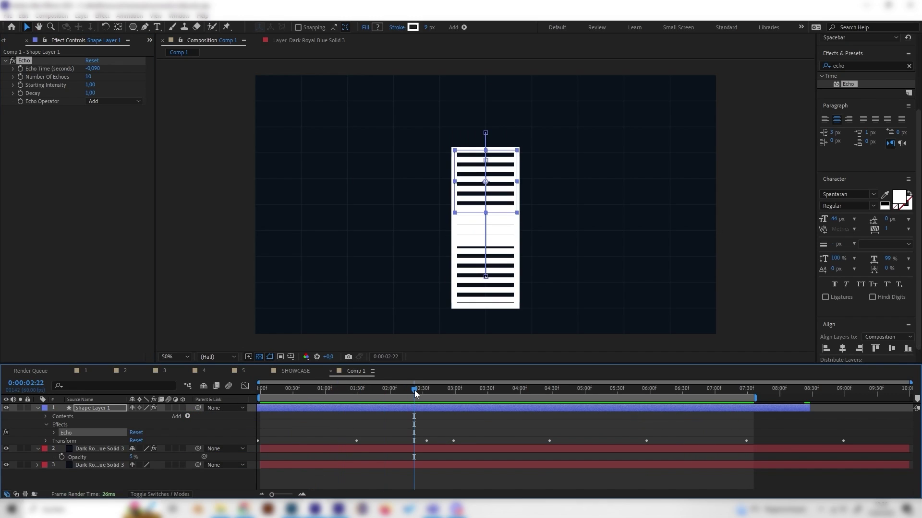
pyautogui.click(195, 480)
pyautogui.click(107, 409)
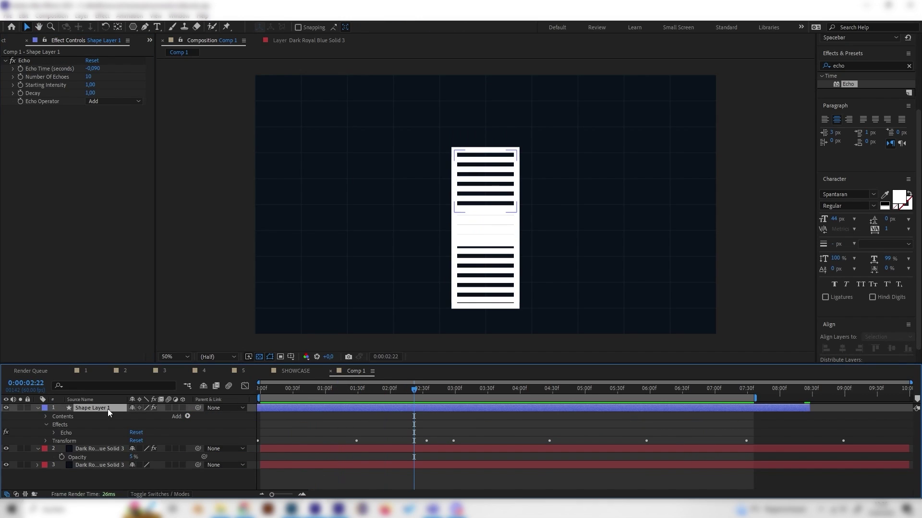
pyautogui.click(91, 94)
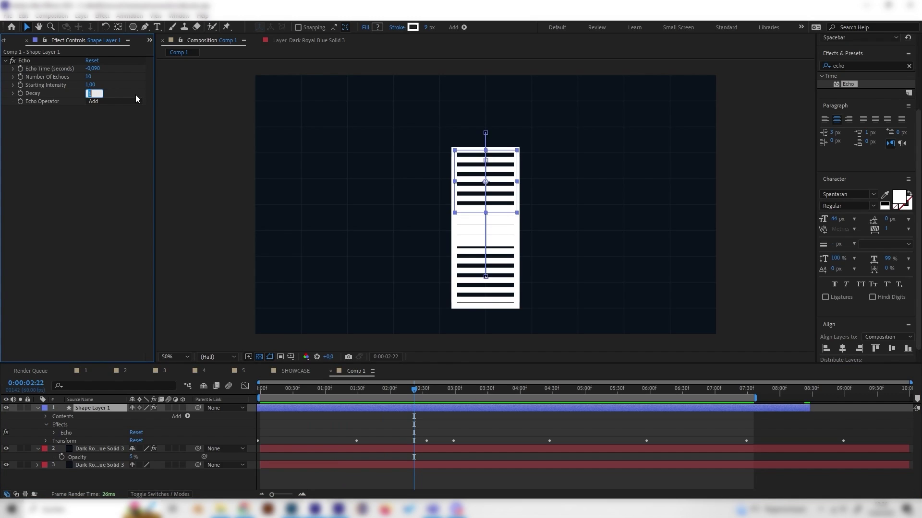
pyautogui.write('0,5')
pyautogui.press('Return')
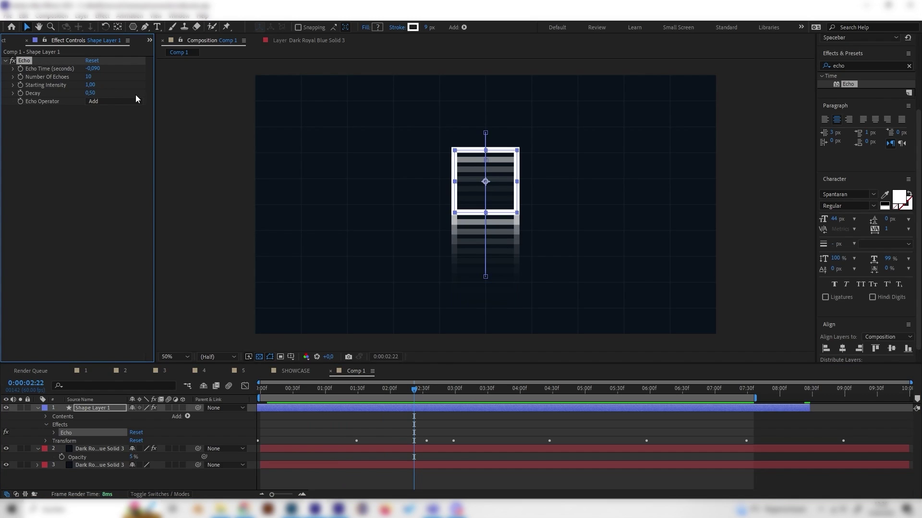
pyautogui.press('space')
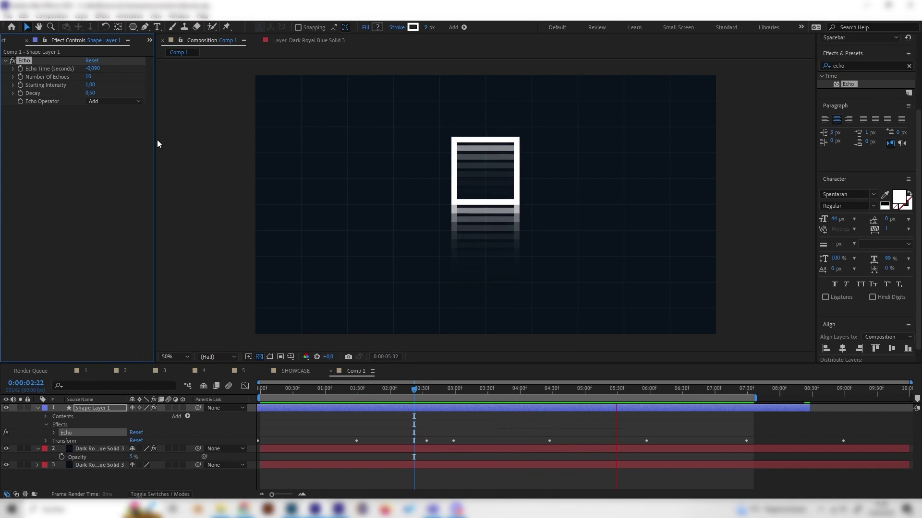
pyautogui.click(471, 387)
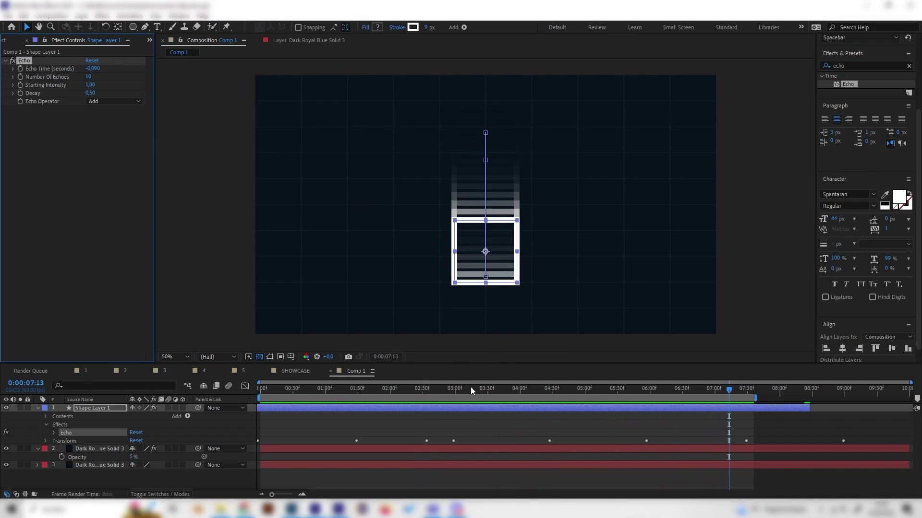
pyautogui.click(443, 388)
pyautogui.moveTo(427, 388)
pyautogui.mouseDown()
pyautogui.moveTo(402, 387)
pyautogui.moveTo(464, 390)
pyautogui.moveTo(413, 391)
pyautogui.moveTo(434, 388)
pyautogui.moveTo(426, 388)
pyautogui.mouseUp()
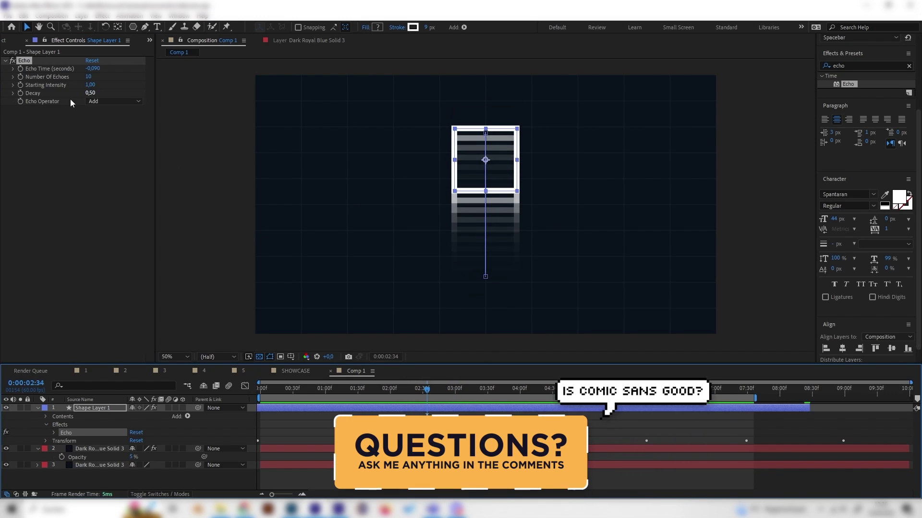
# Step: Change Echo Time to -0.05 and preview the tighter fading trail
pyautogui.click(90, 94)
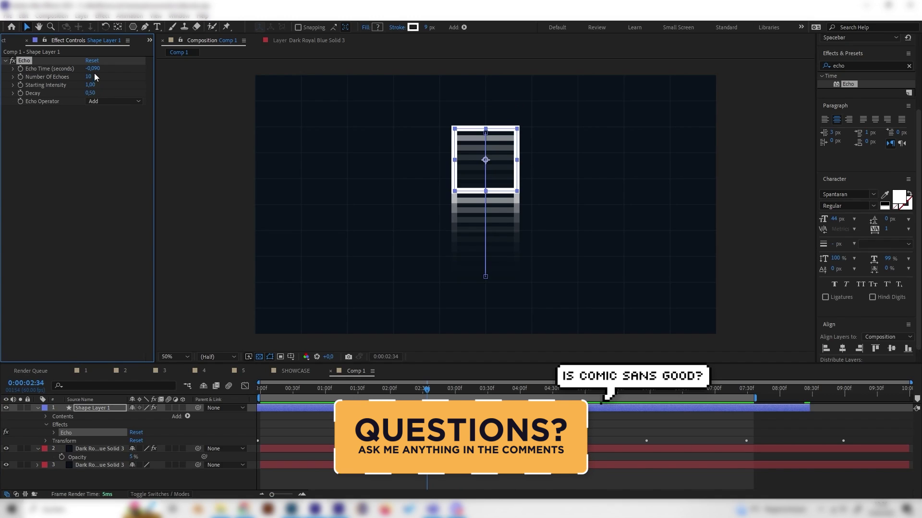
pyautogui.write('-')
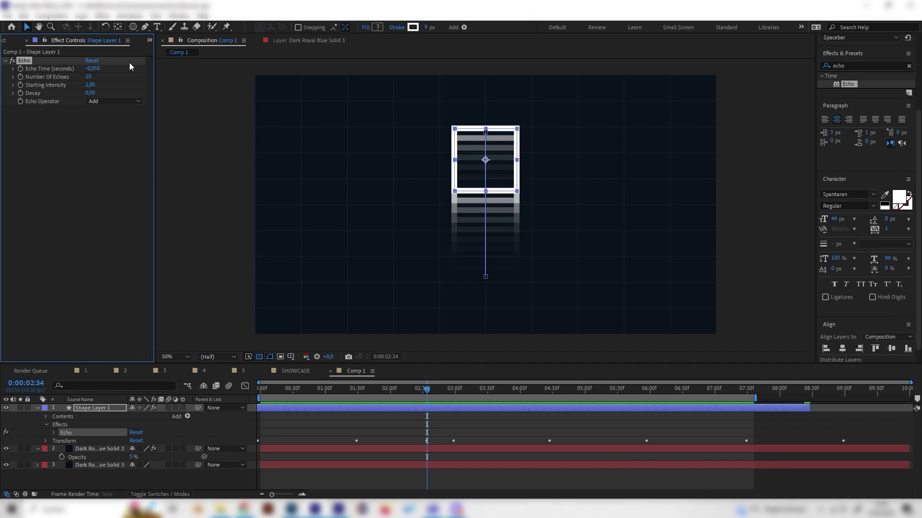
pyautogui.click(97, 131)
pyautogui.press('space')
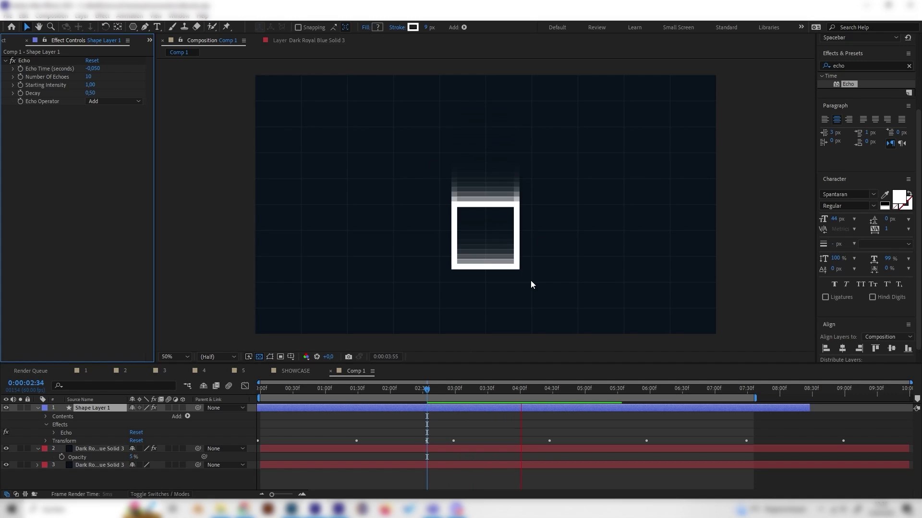
pyautogui.press('space')
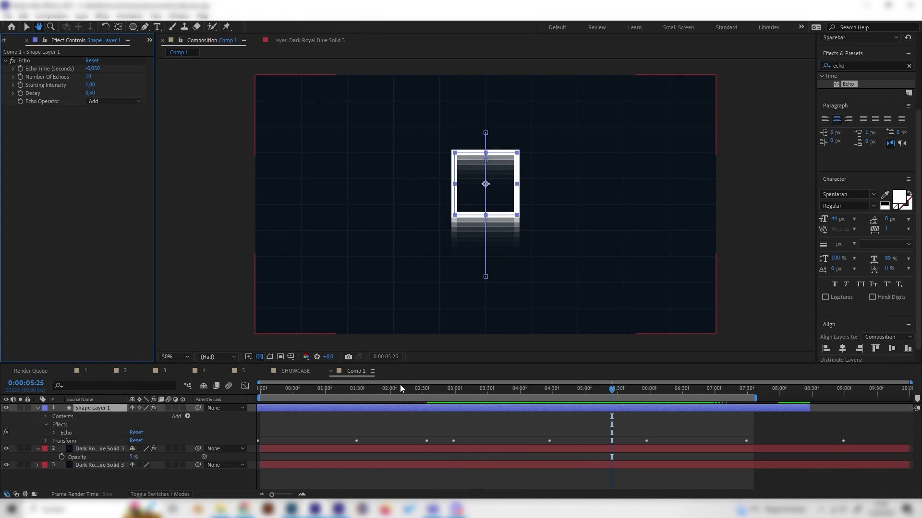
# Step: Set Number Of Echoes to 20 and Decay to 0.8, previewing the denser trail
pyautogui.click(333, 388)
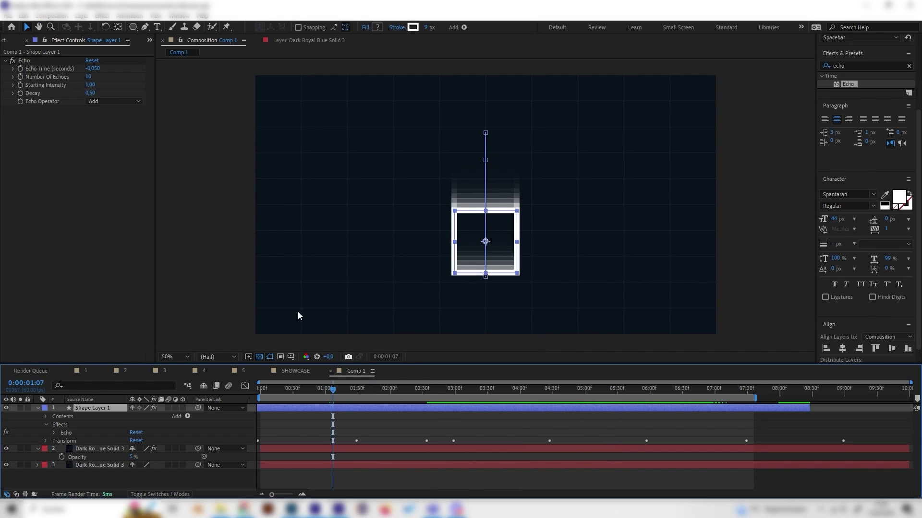
pyautogui.click(93, 77)
pyautogui.write('20')
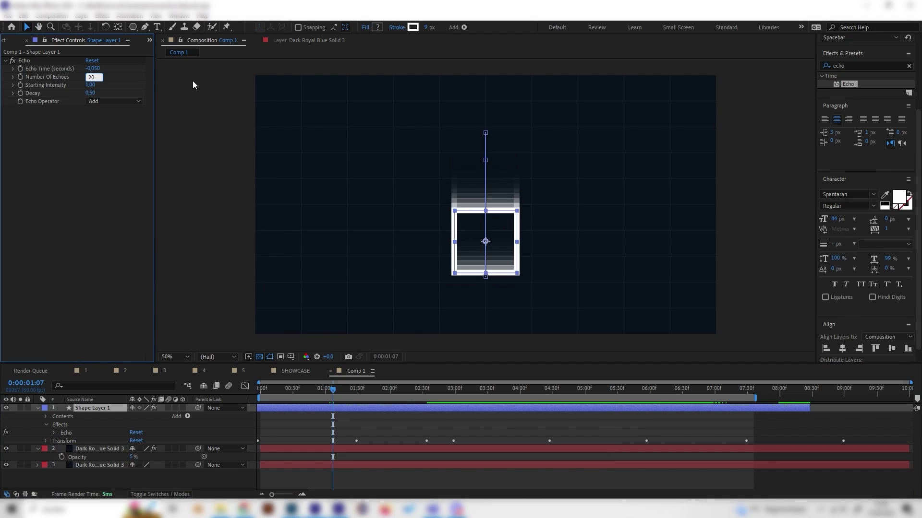
pyautogui.press('Return')
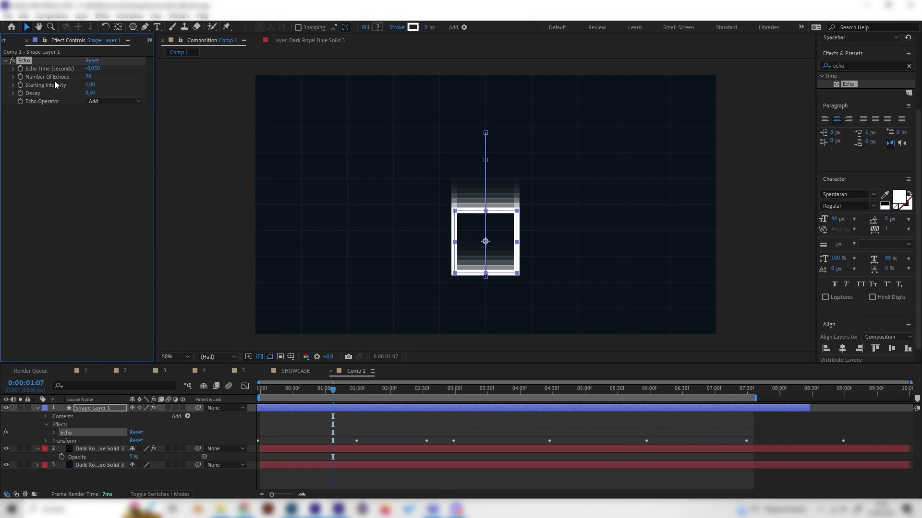
pyautogui.press('space')
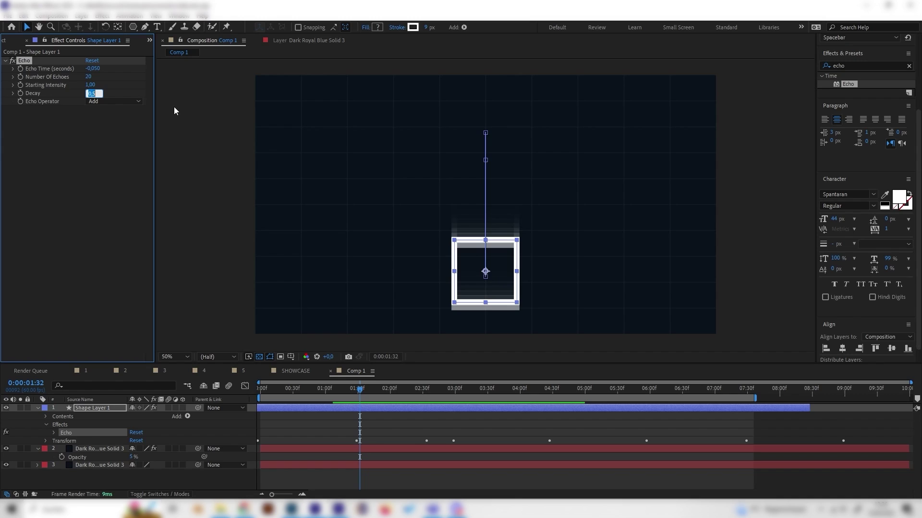
pyautogui.write('0')
pyautogui.press('space')
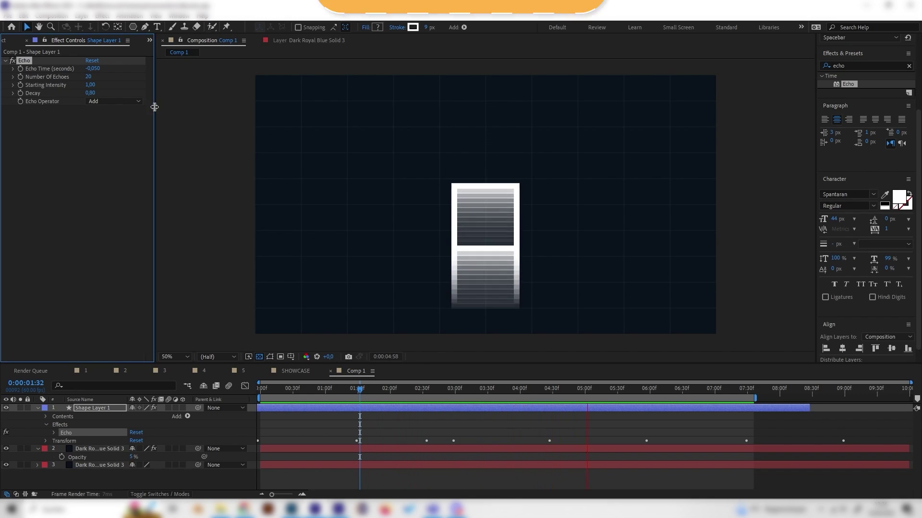
pyautogui.click(281, 389)
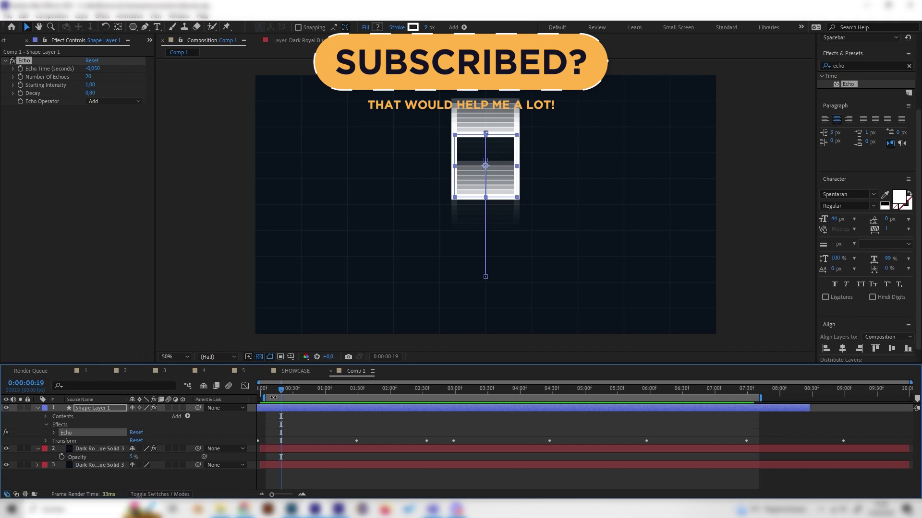
pyautogui.moveTo(279, 392); pyautogui.dragTo(333, 395)
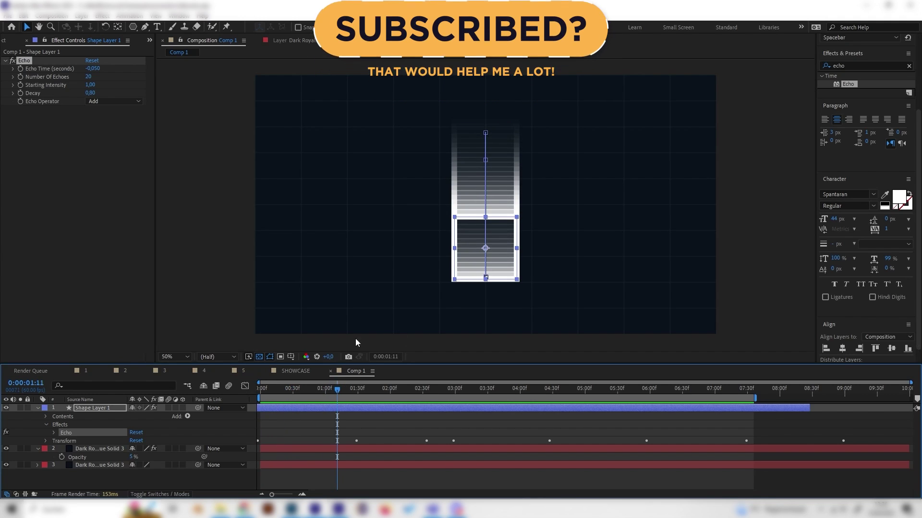
pyautogui.click(332, 389)
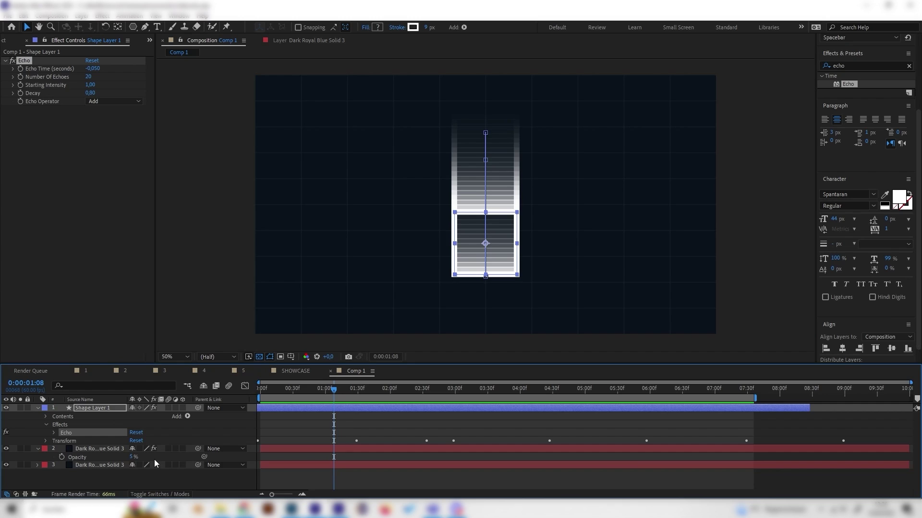
# Step: Keyframe Shape Layer 1's Rotation from 0 at the start to 720 at 0:00:07:27, then preview
pyautogui.press('r')
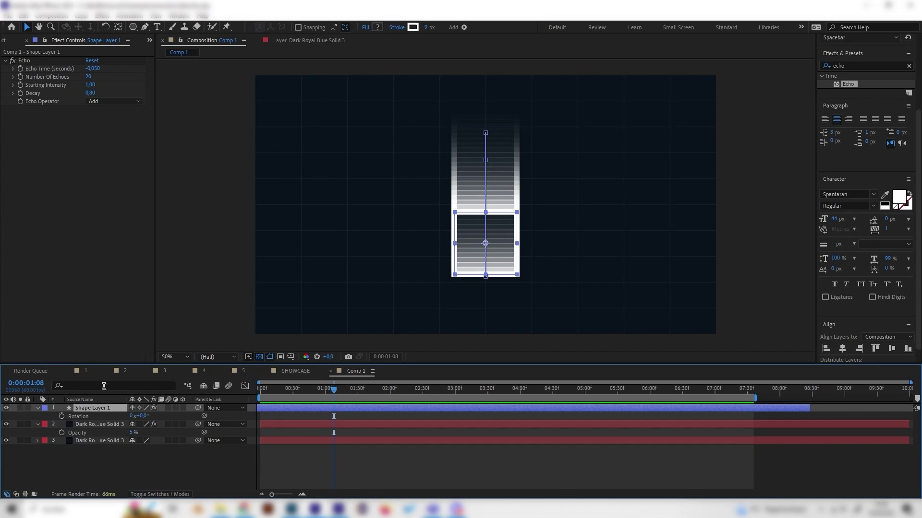
pyautogui.moveTo(272, 395); pyautogui.dragTo(260, 390)
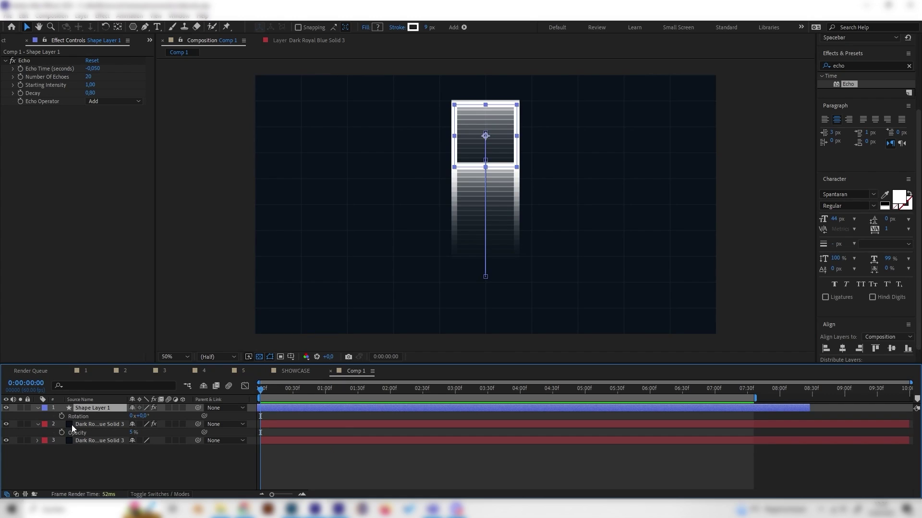
pyautogui.click(742, 388)
pyautogui.click(145, 416)
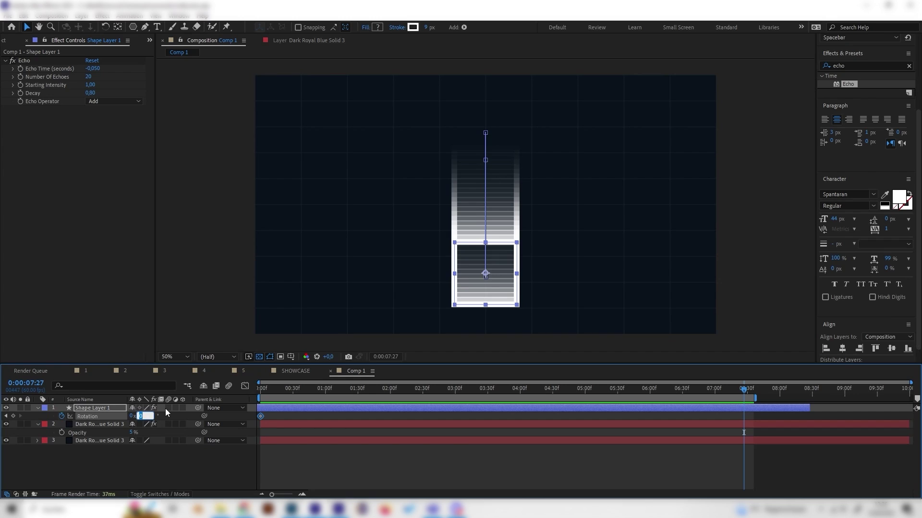
pyautogui.write('720')
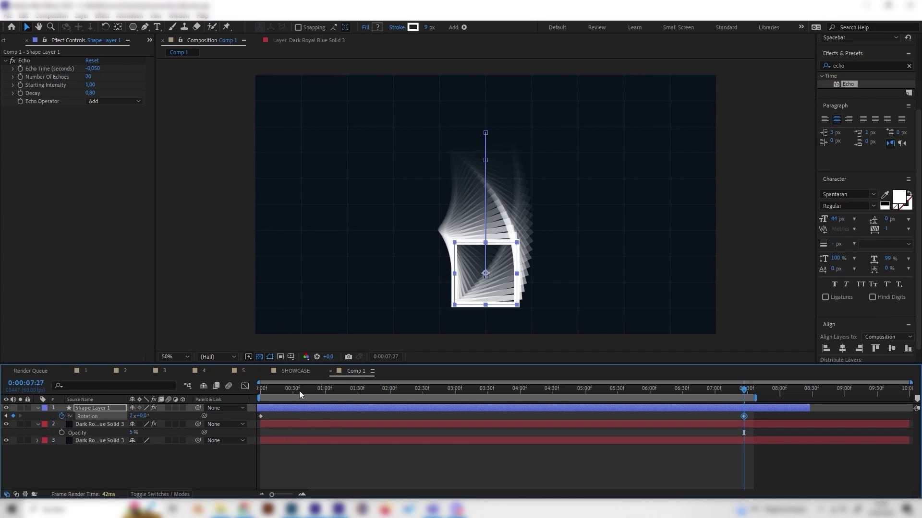
pyautogui.moveTo(290, 391); pyautogui.dragTo(265, 391)
pyautogui.press('space')
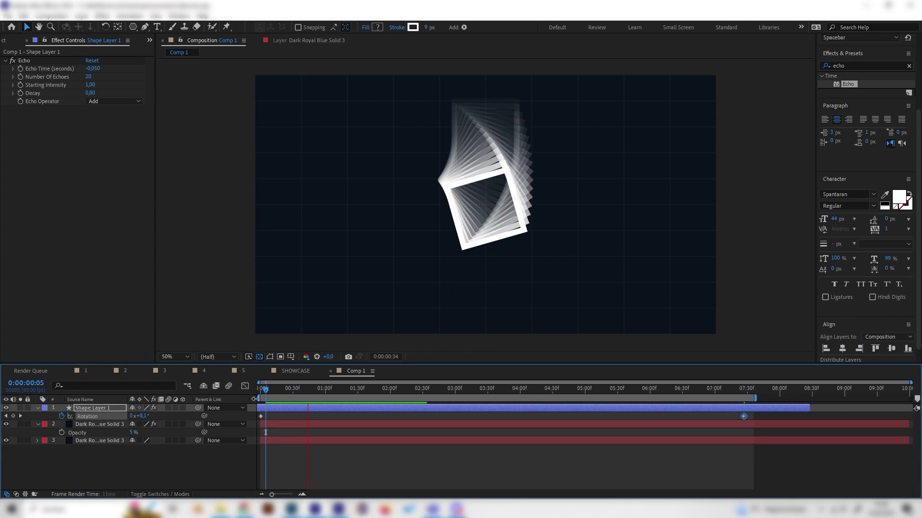